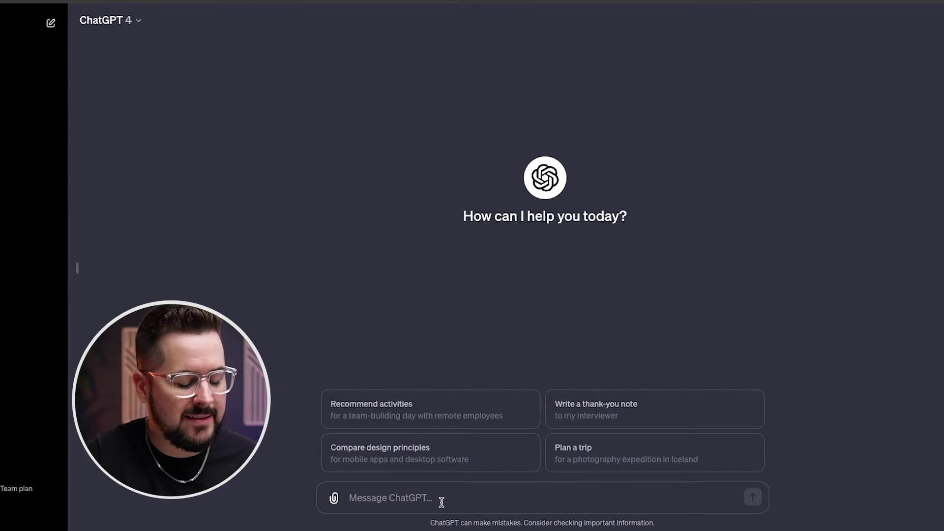
Step: Ask ChatGPT for the best print-on-demand niches and scroll through its 15-item answer
type("I'm thinking of st")
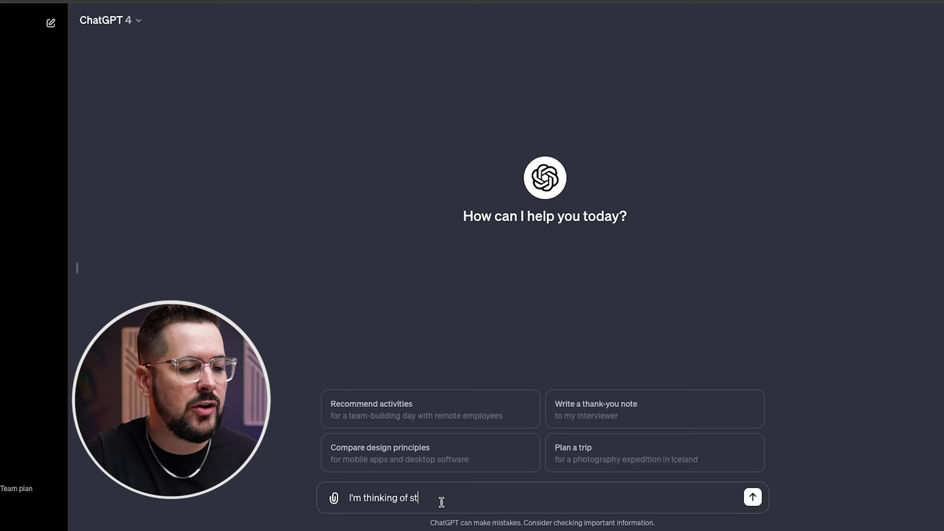
type("arting a print on dema")
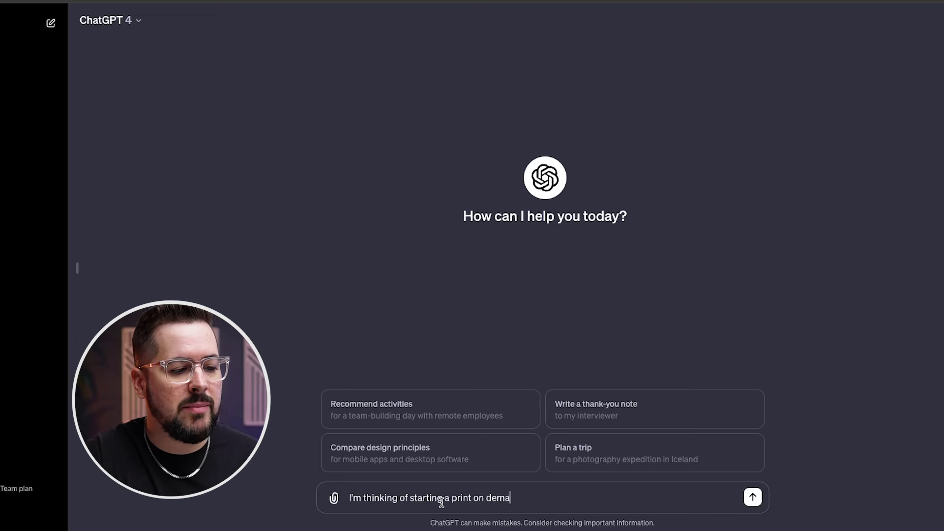
type("nd business. What ar")
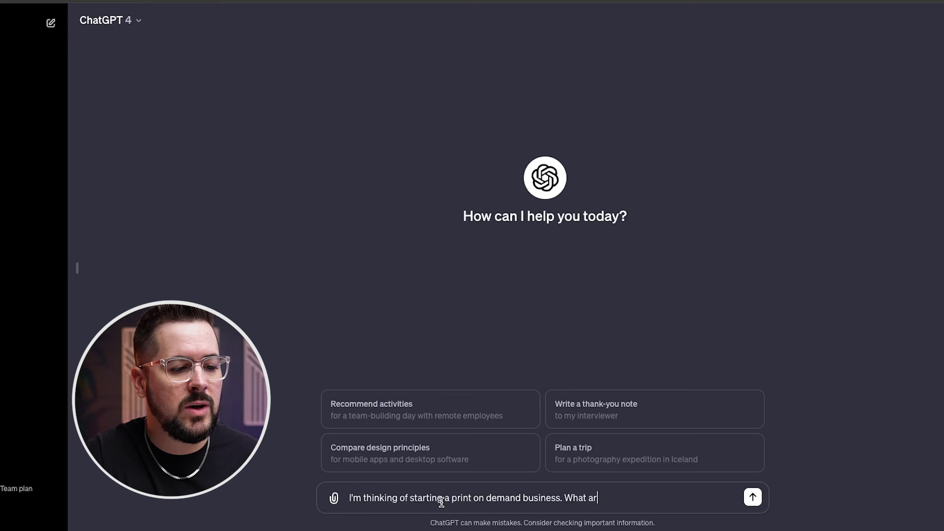
type("e the best niches ")
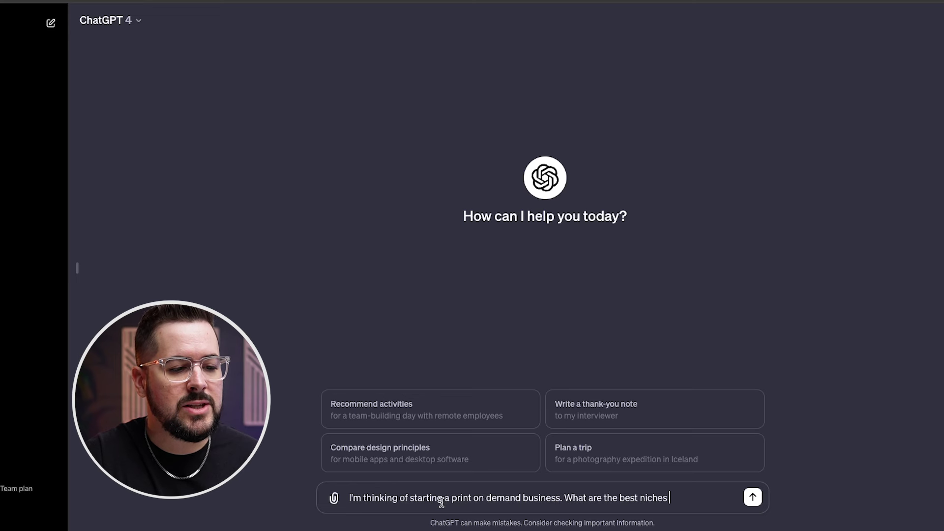
type("to consider?")
key("Return")
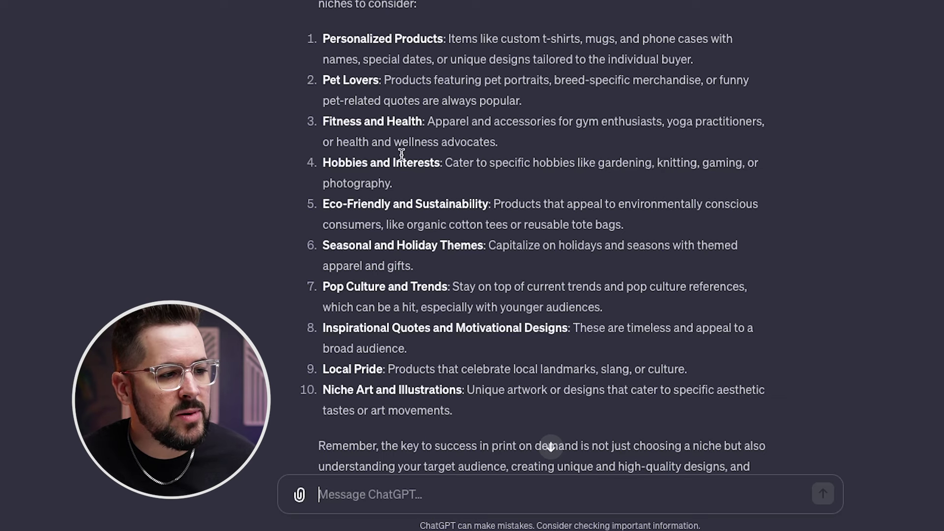
scroll(500, 335, "down", 2)
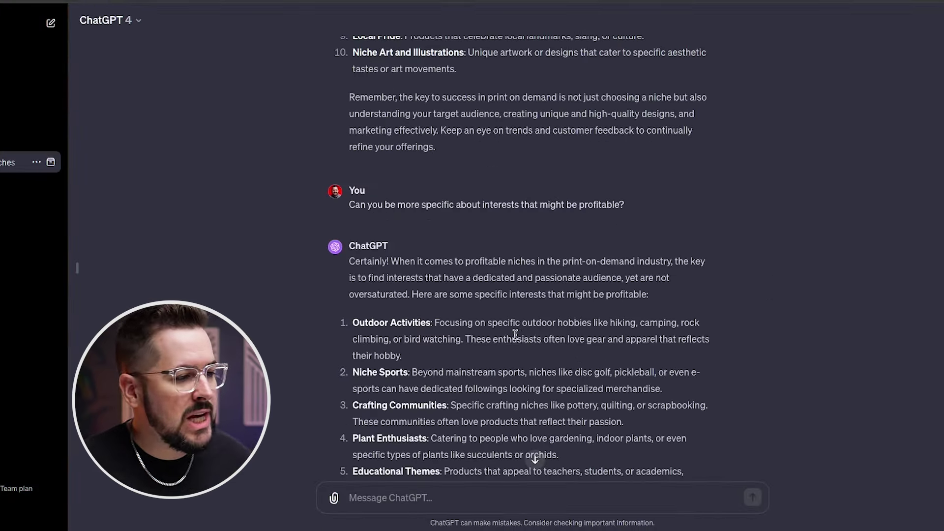
scroll(400, 312, "down", 2)
scroll(400, 312, "down", 4)
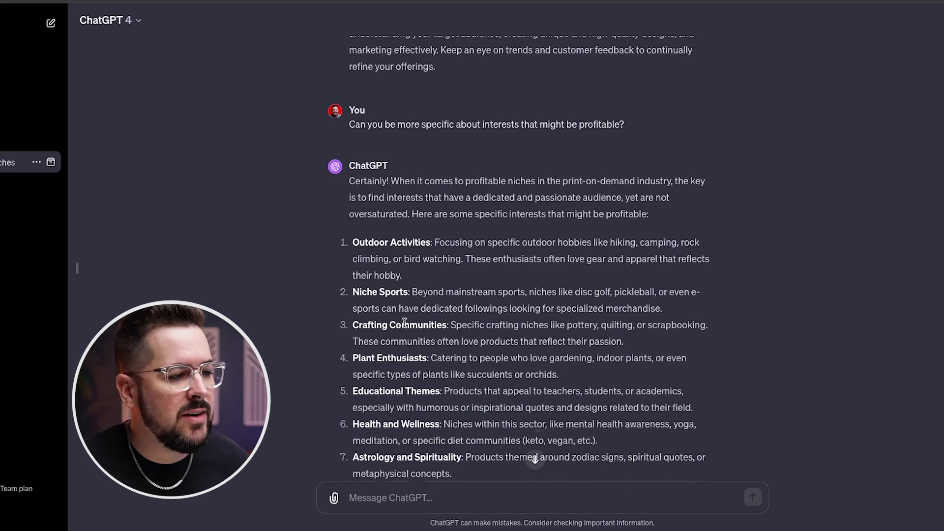
scroll(402, 319, "down", 1)
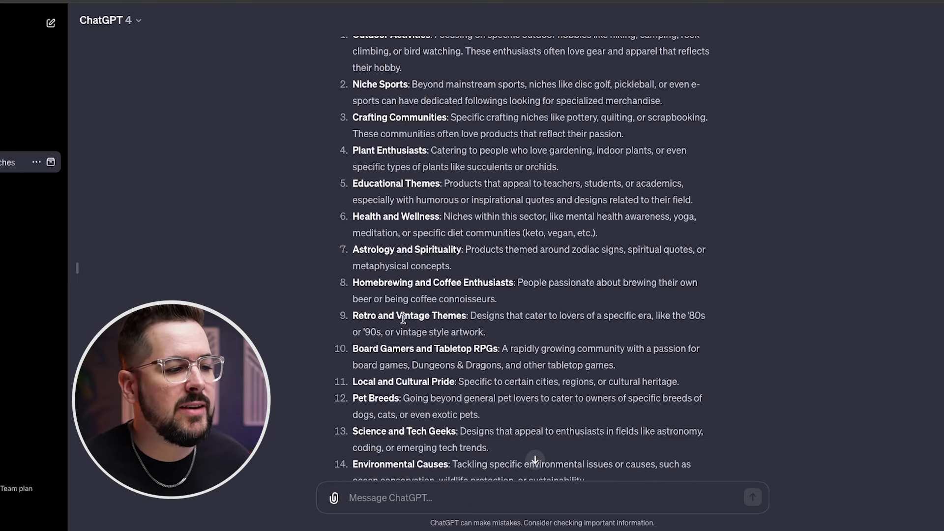
scroll(407, 315, "down", 4)
scroll(407, 315, "up", 3)
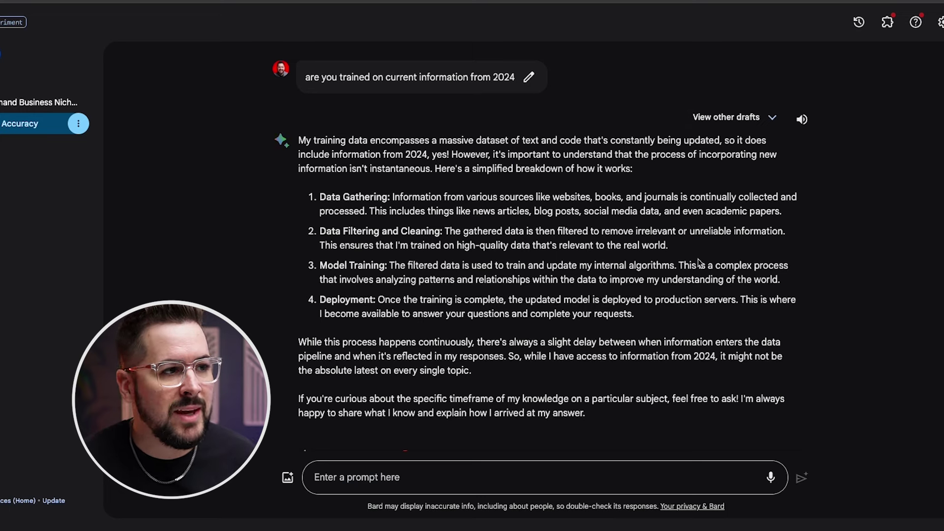
Step: Ask Bard 'are you trained on current information from 2024' and read its reply
scroll(480, 306, "up", 10)
scroll(480, 307, "up", 1)
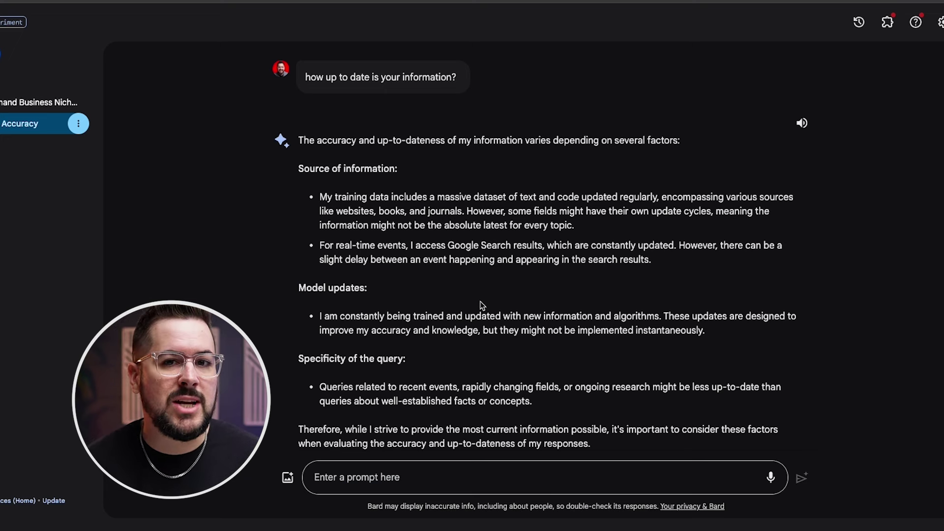
type("are you trained on current information from 2024")
key("Return")
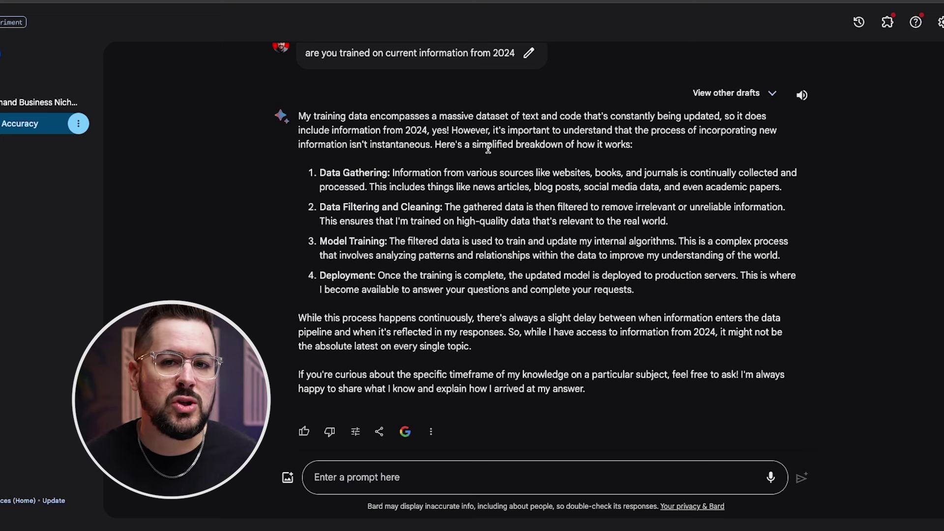
scroll(284, 141, "down", 1)
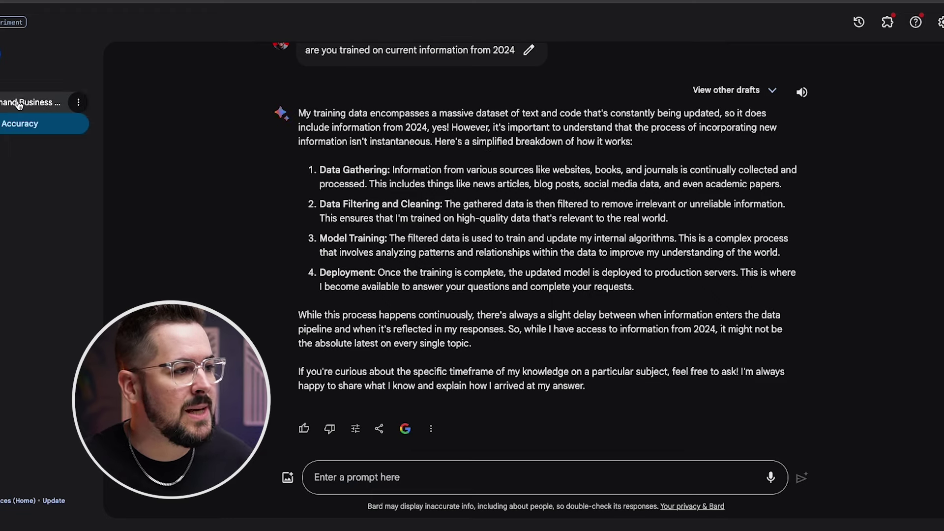
left_click(49, 102)
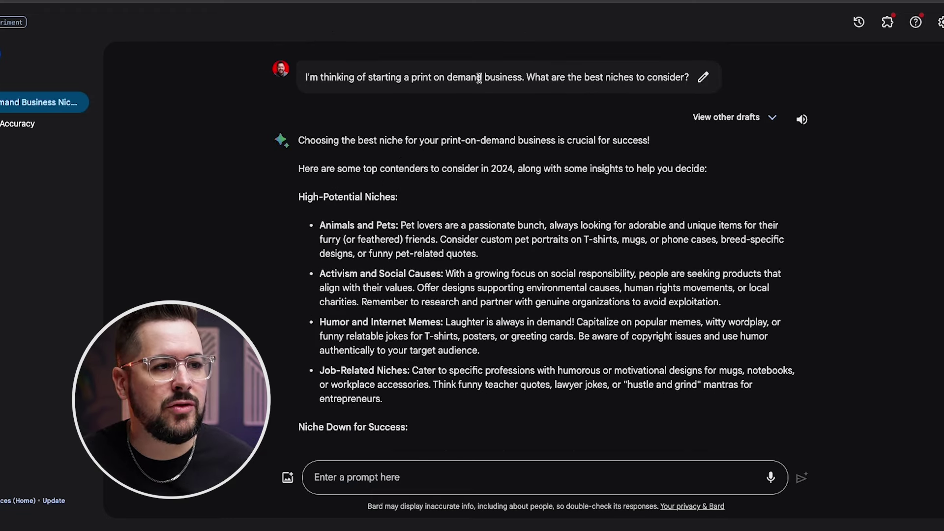
scroll(395, 174, "down", 2)
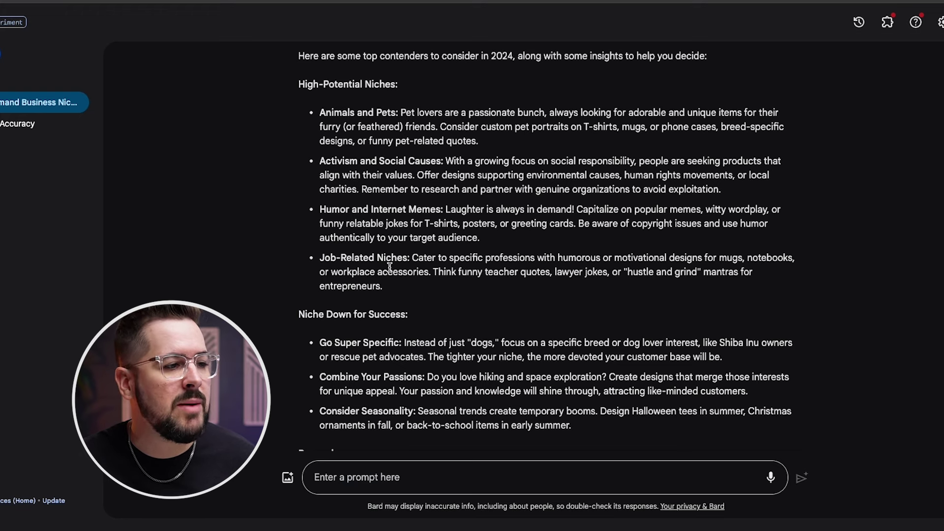
scroll(400, 266, "down", 2)
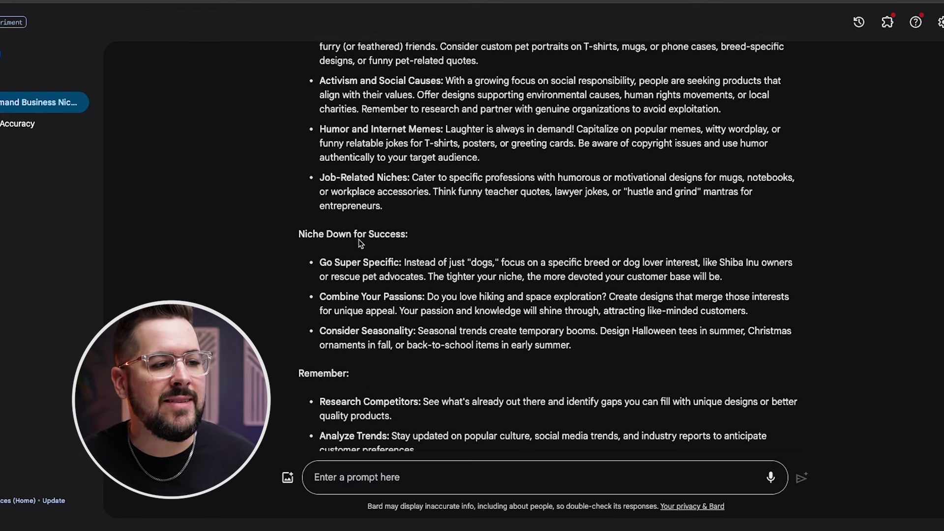
scroll(360, 241, "down", 3)
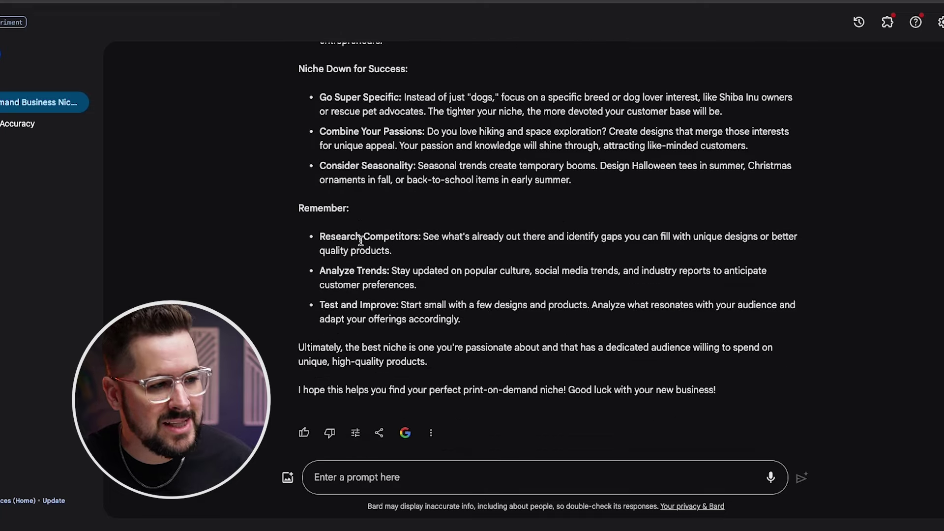
scroll(363, 243, "up", 6)
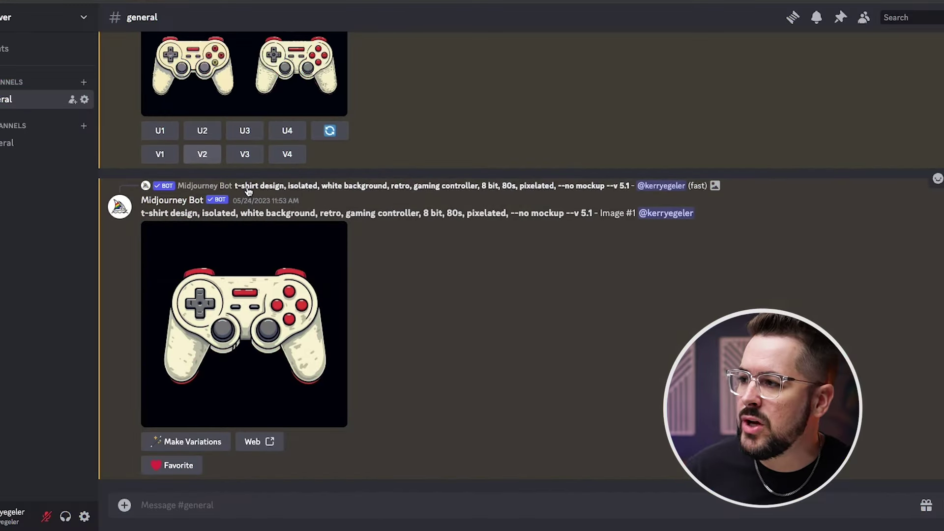
Step: Scroll back through older Midjourney generations in the Discord channel
scroll(441, 319, "up", 5)
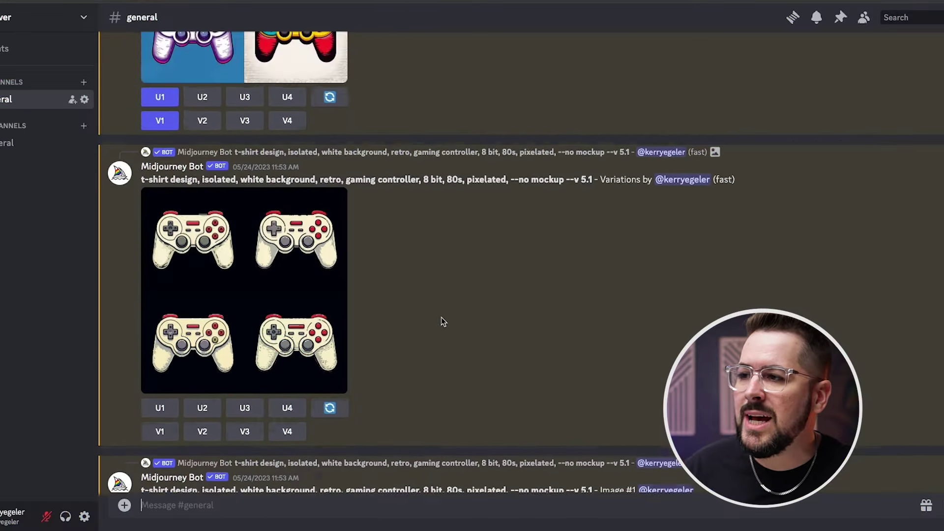
scroll(441, 321, "down", 5)
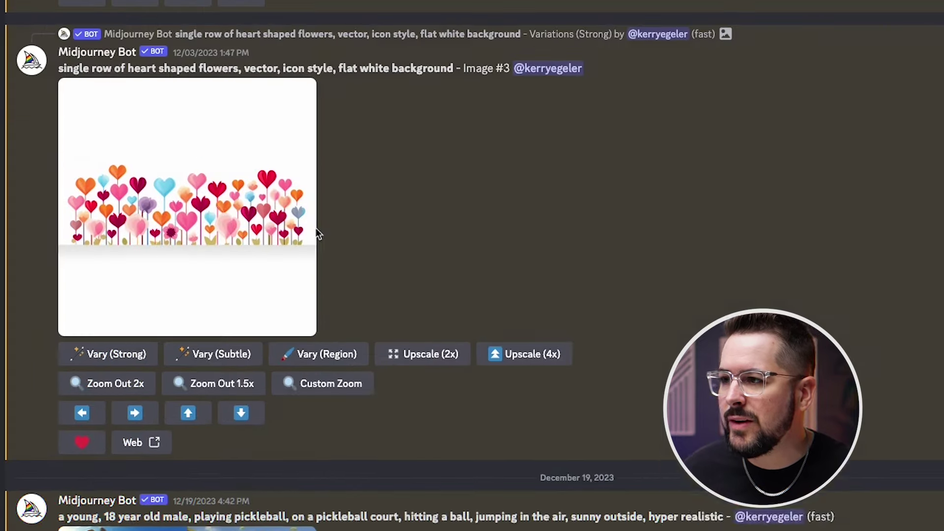
scroll(233, 238, "up", 1)
scroll(308, 277, "up", 1)
scroll(309, 276, "down", 8)
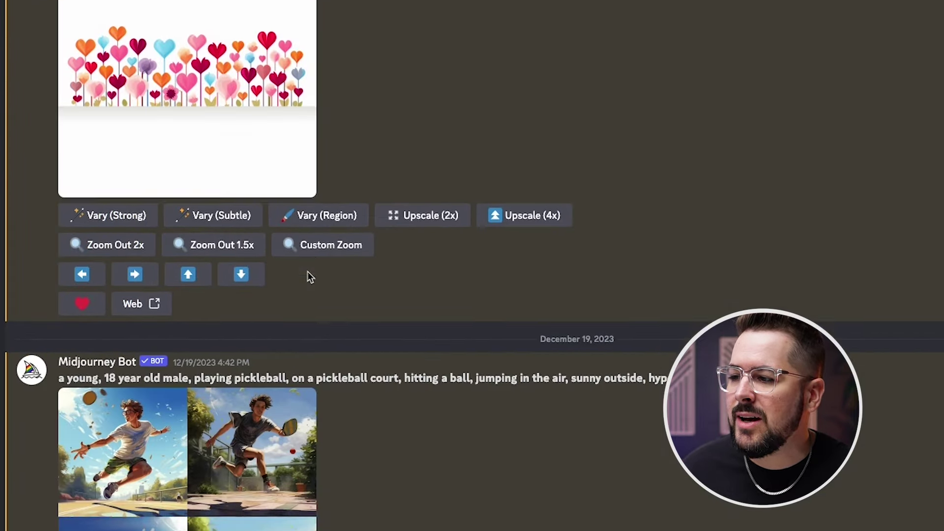
scroll(307, 273, "up", 20)
scroll(308, 272, "up", 15)
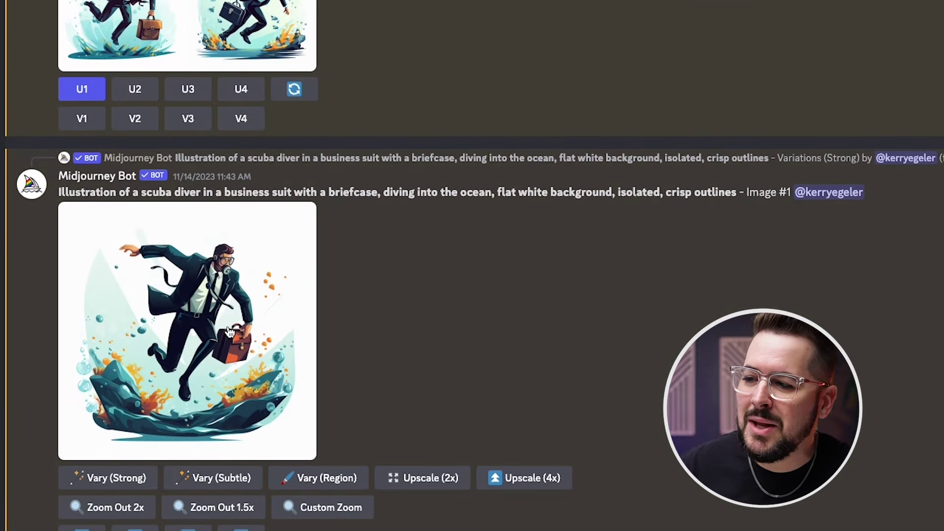
scroll(245, 322, "up", 7)
scroll(245, 325, "up", 20)
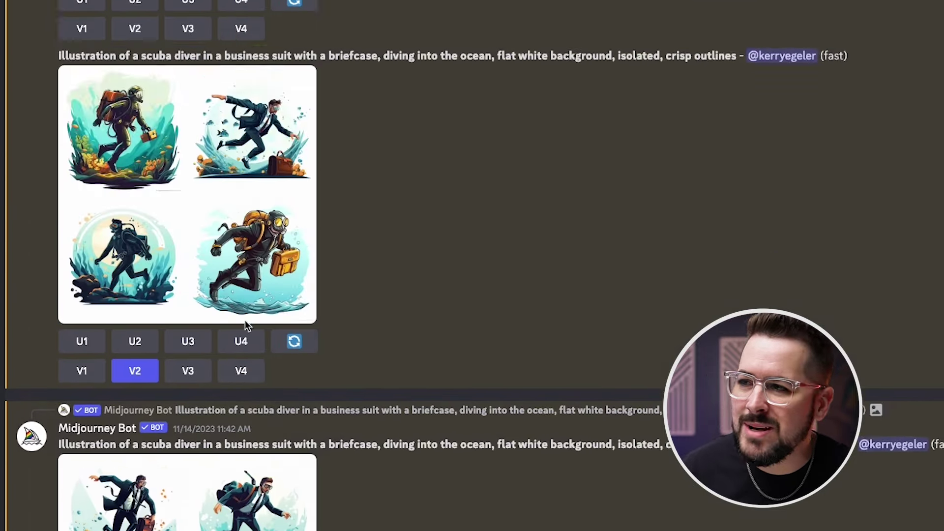
scroll(247, 327, "up", 20)
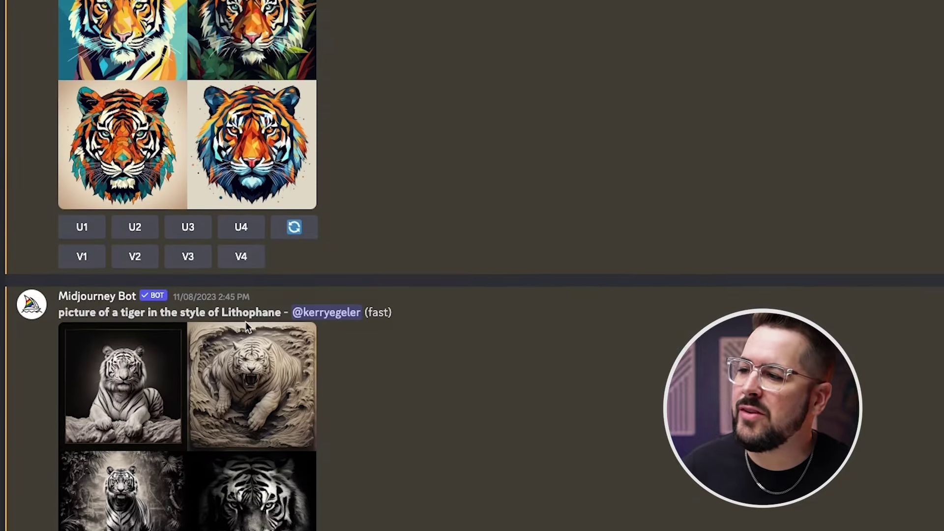
scroll(247, 325, "up", 7)
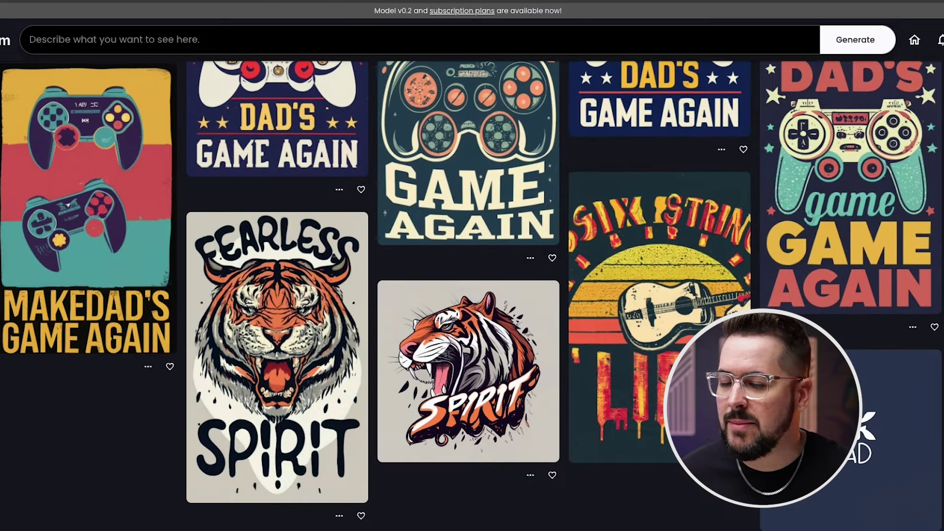
scroll(526, 343, "down", 1)
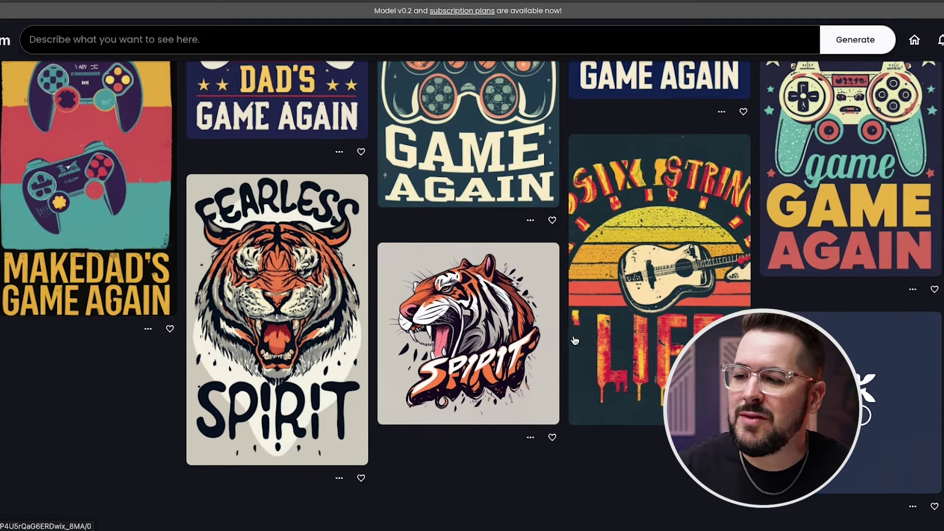
scroll(526, 342, "up", 4)
scroll(526, 343, "up", 2)
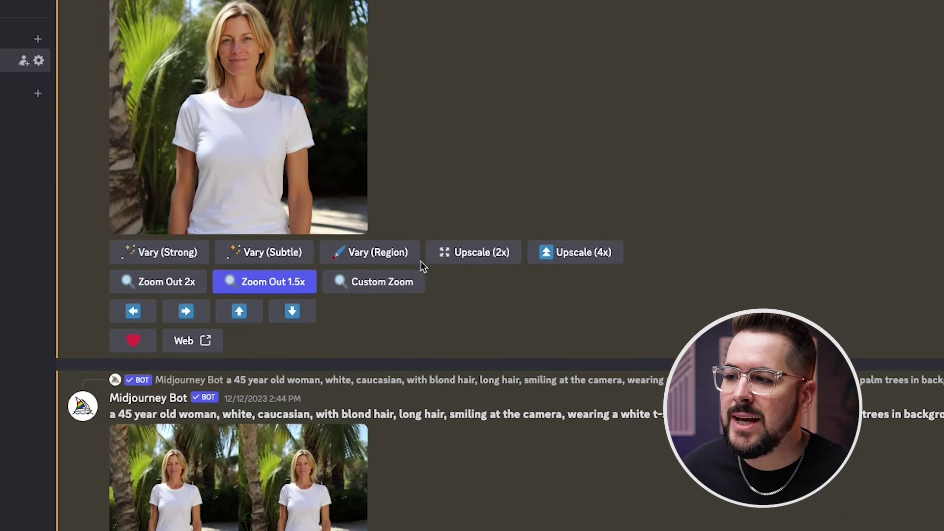
scroll(422, 266, "down", 1)
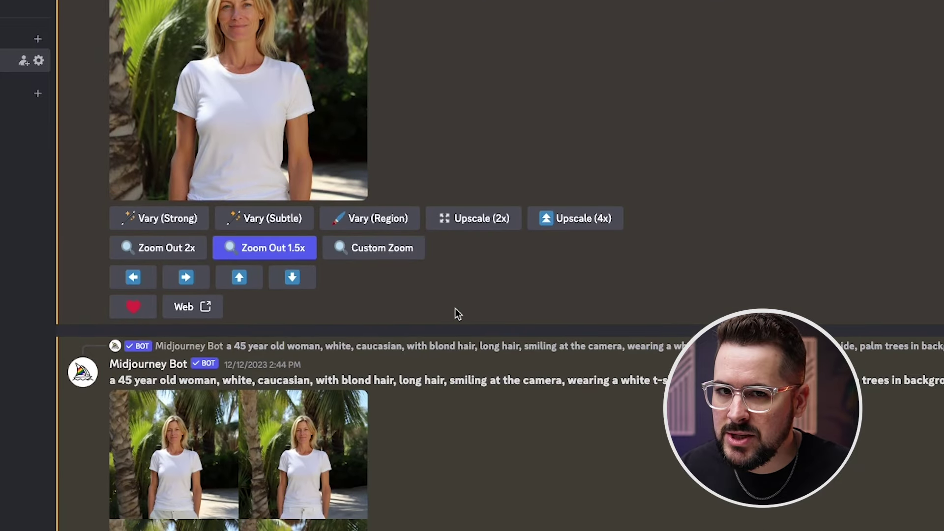
scroll(455, 313, "down", 10)
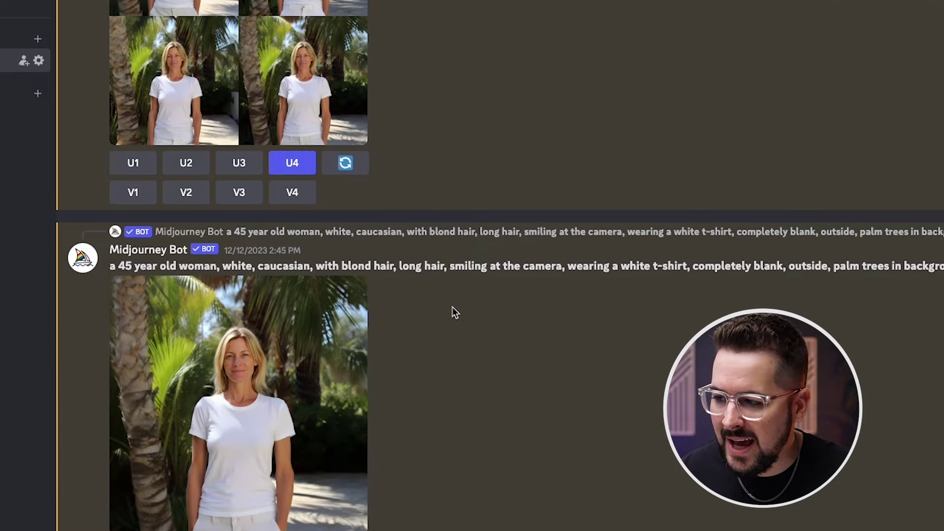
scroll(455, 314, "down", 1)
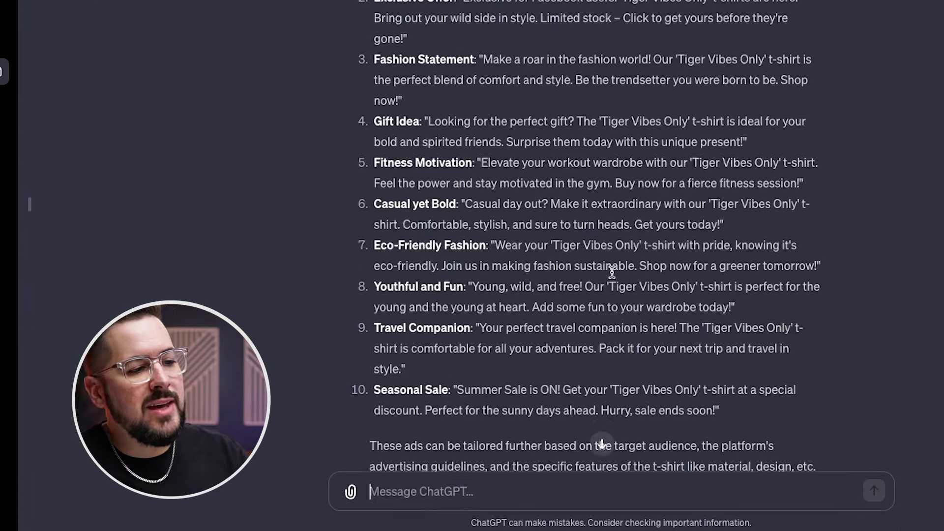
Step: Scroll through the finished reply of ten 'Tiger Vibes Only' Facebook ads to its closing note
scroll(612, 271, "up", 1)
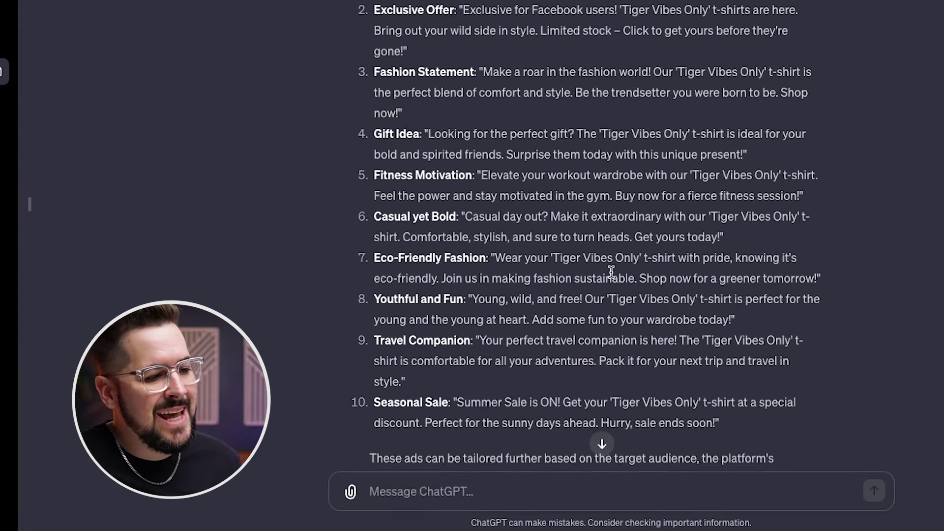
scroll(611, 272, "down", 1)
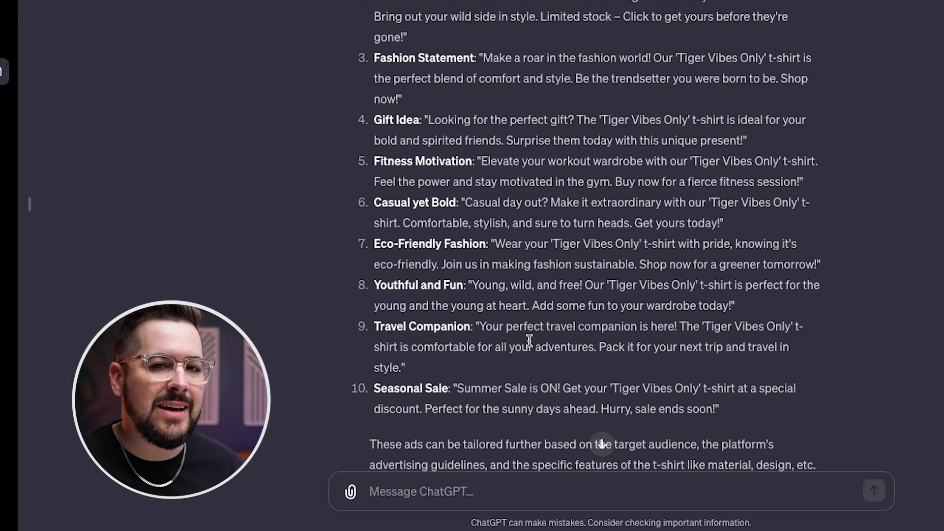
scroll(522, 333, "down", 2)
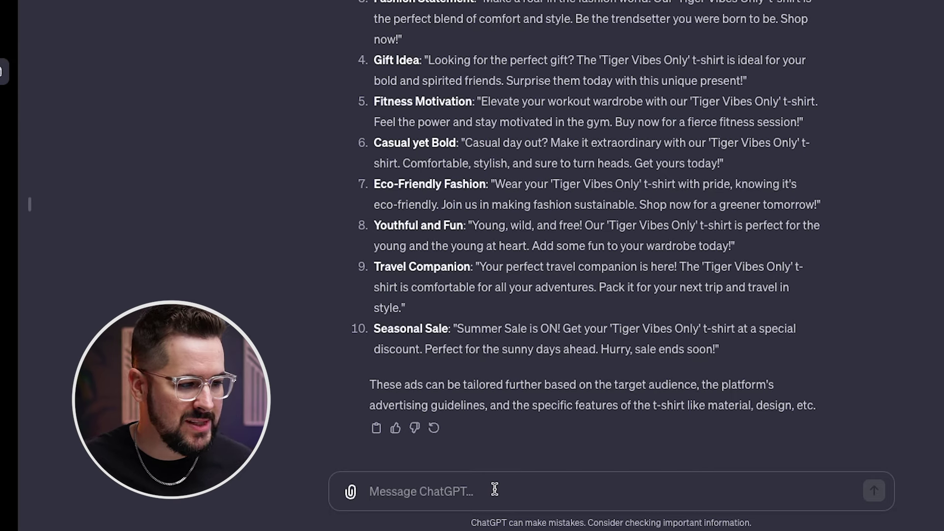
Step: Send ChatGPT the request 'give me 5 headlines for this t-shirt'
type("give me ")
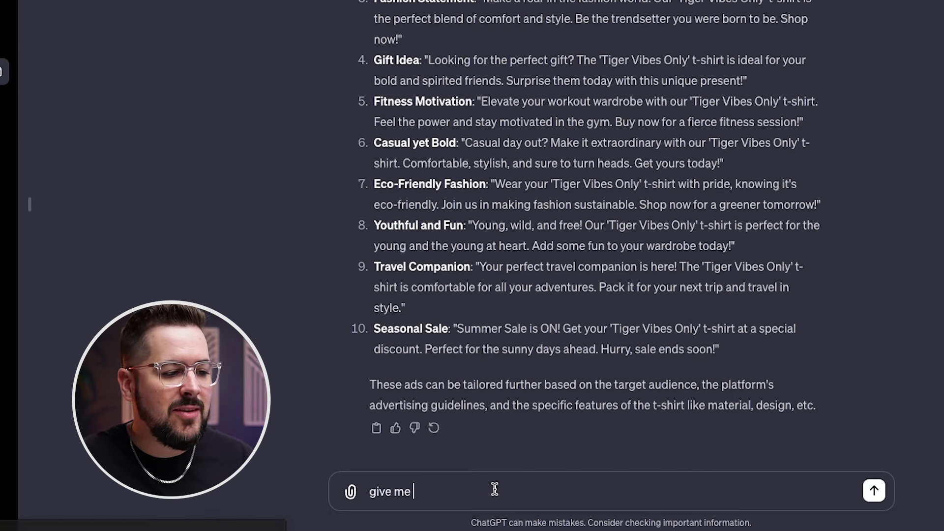
type("5 headlines ")
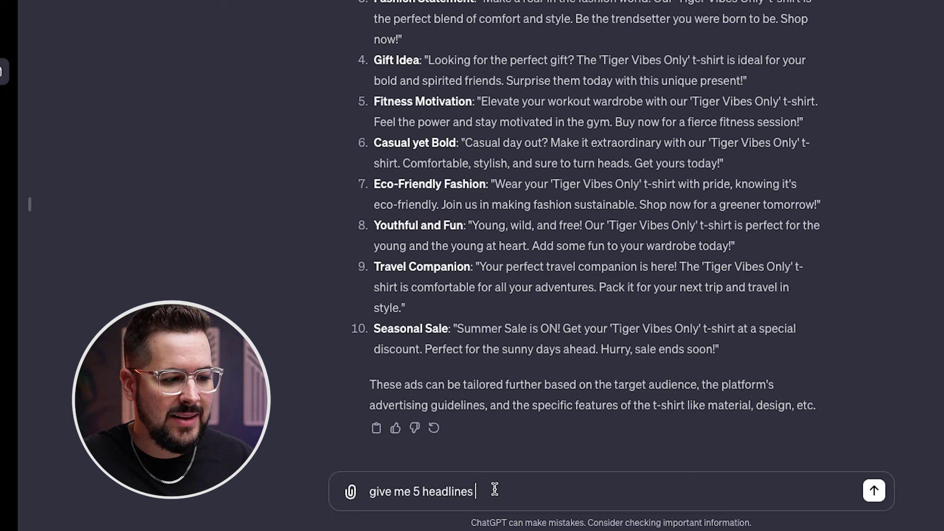
type("for this t-shirt")
key("Return")
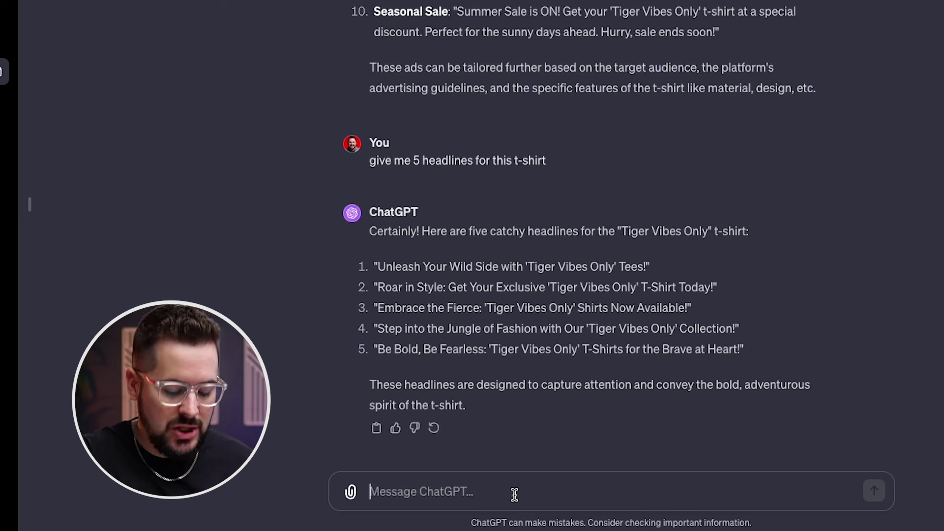
Step: Ask ChatGPT to reword the headlines with 'can you say these in a more fun way'
type("can ")
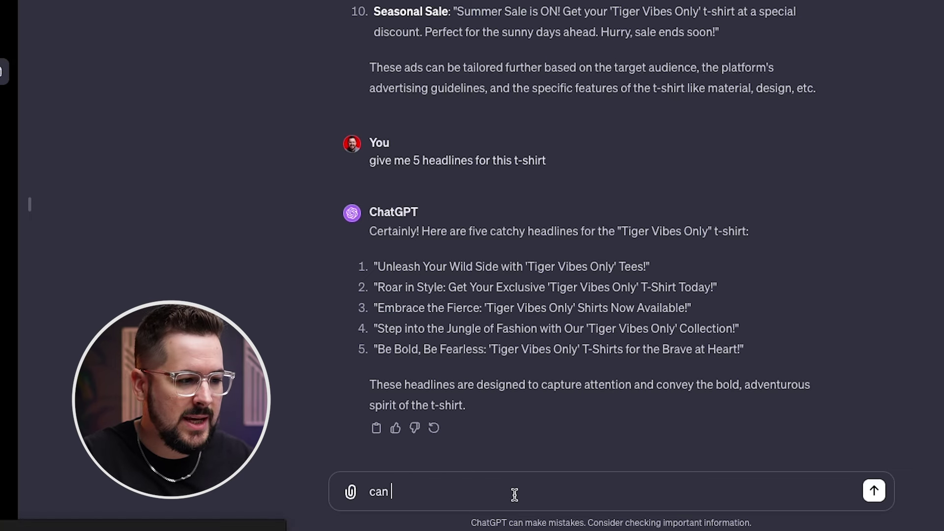
type("you say these i")
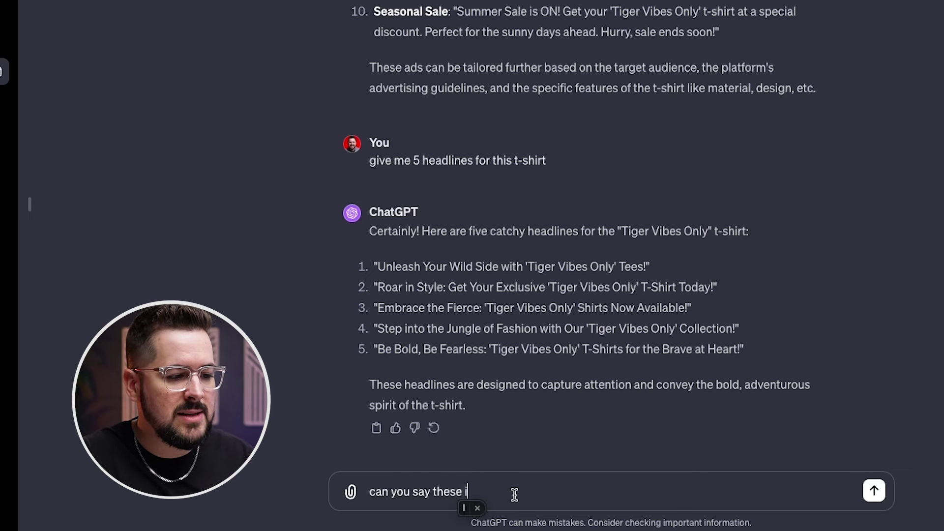
type("n a more fun way")
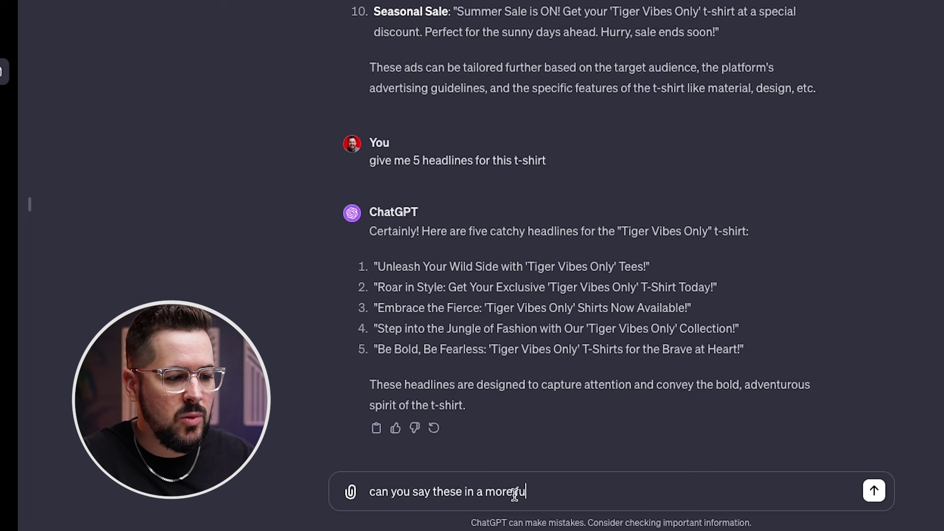
key("Return")
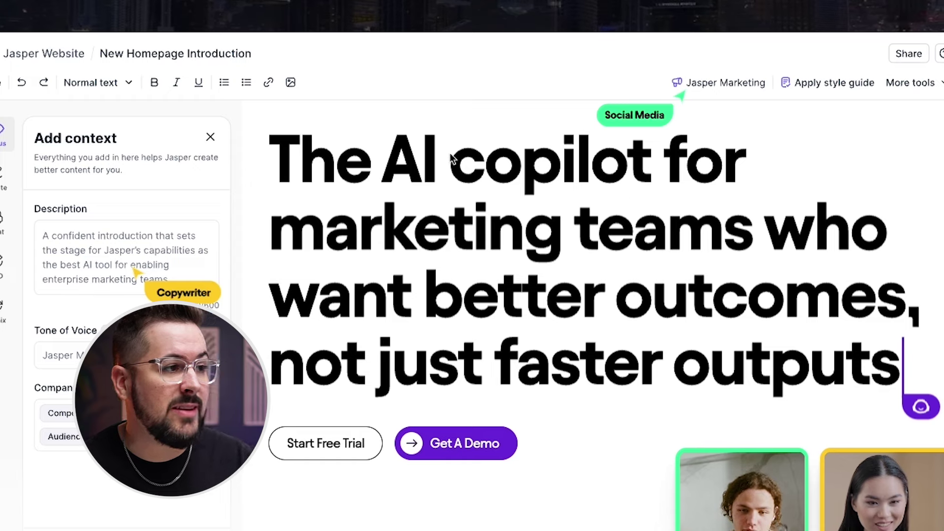
scroll(930, 223, "down", 2)
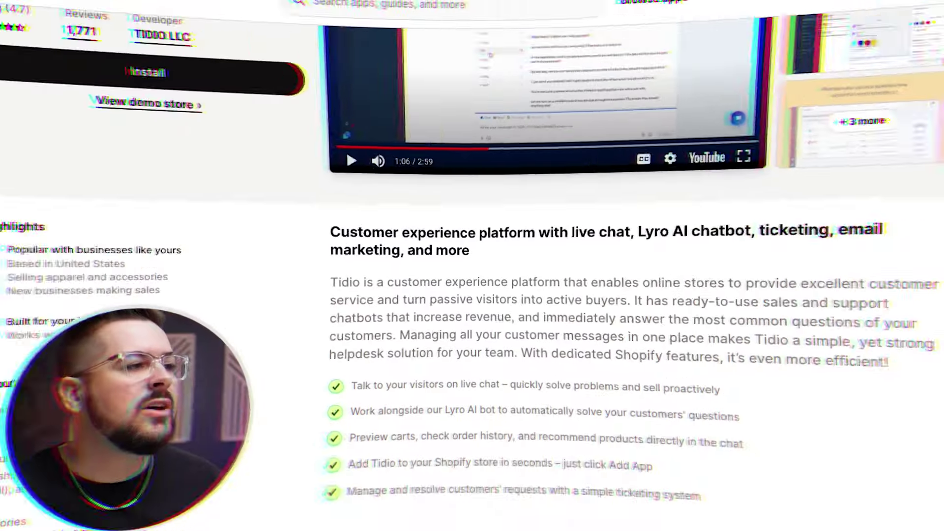
scroll(199, 139, "down", 1)
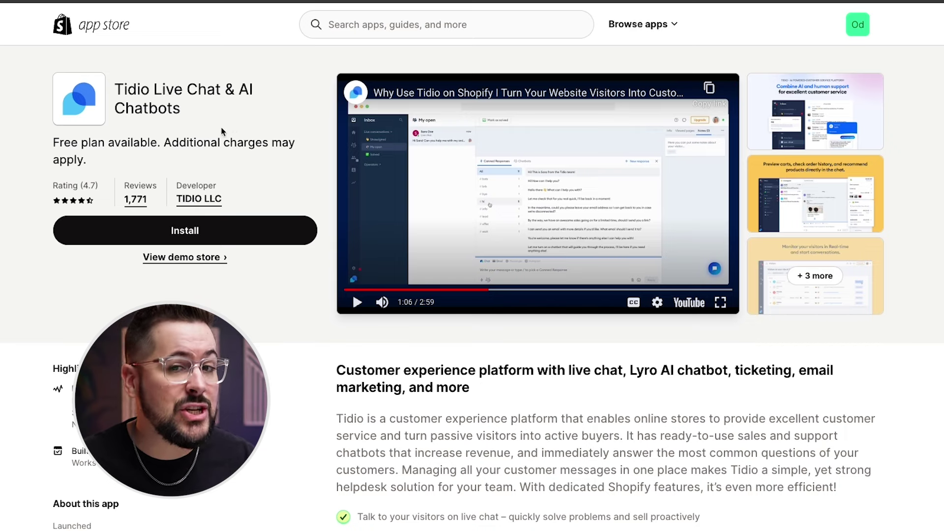
scroll(703, 451, "down", 3)
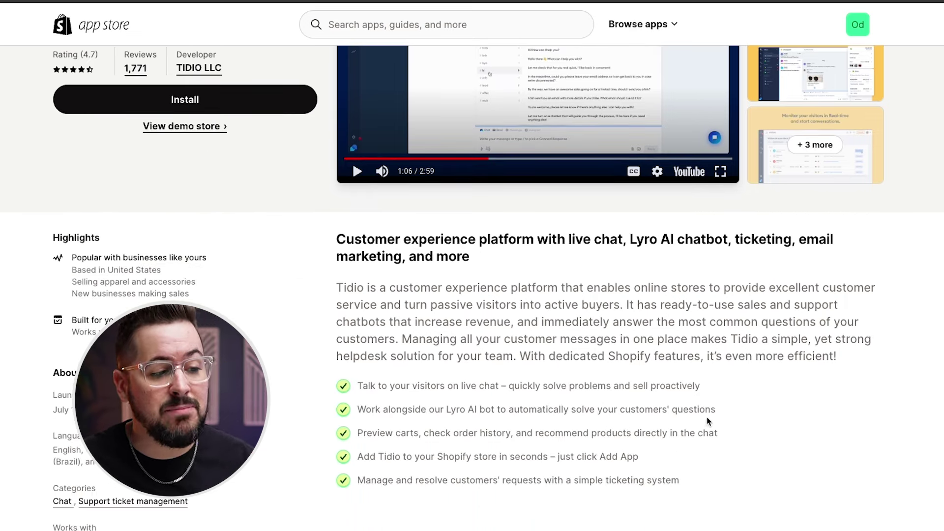
scroll(787, 421, "up", 3)
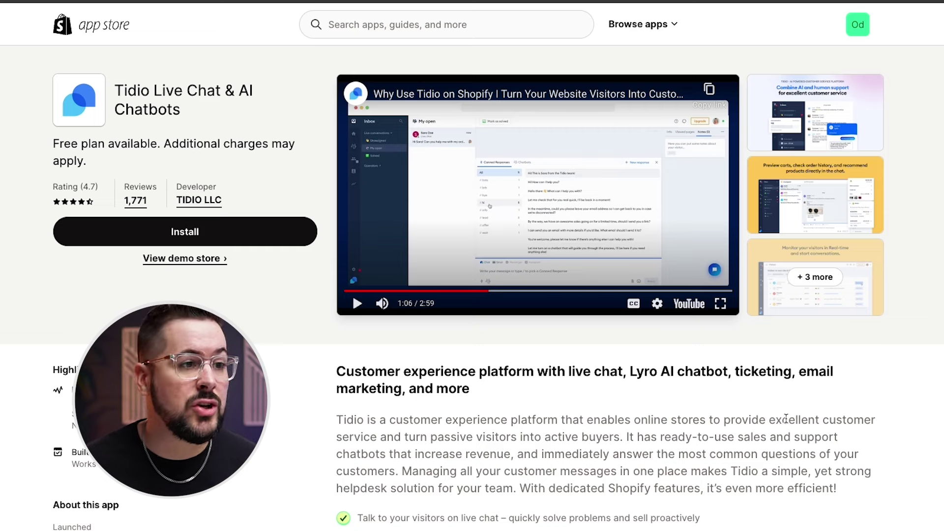
scroll(625, 427, "down", 3)
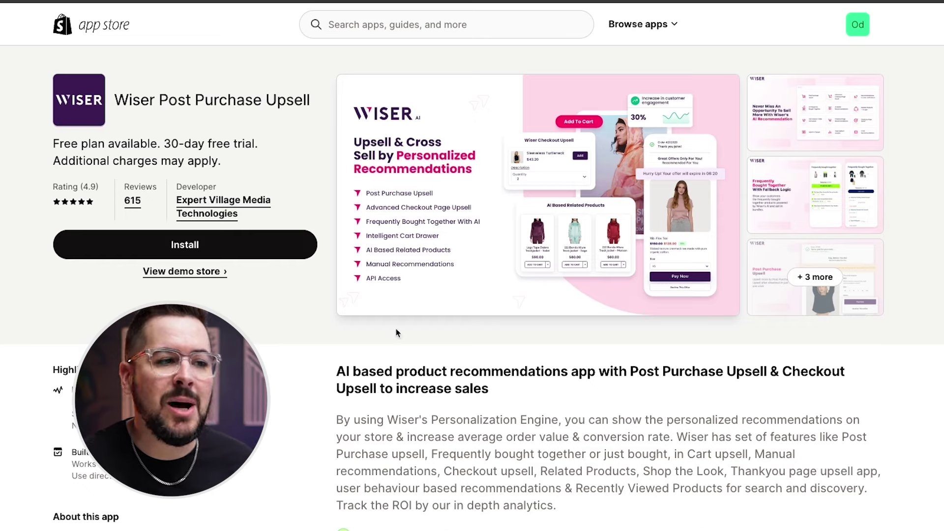
scroll(422, 360, "down", 4)
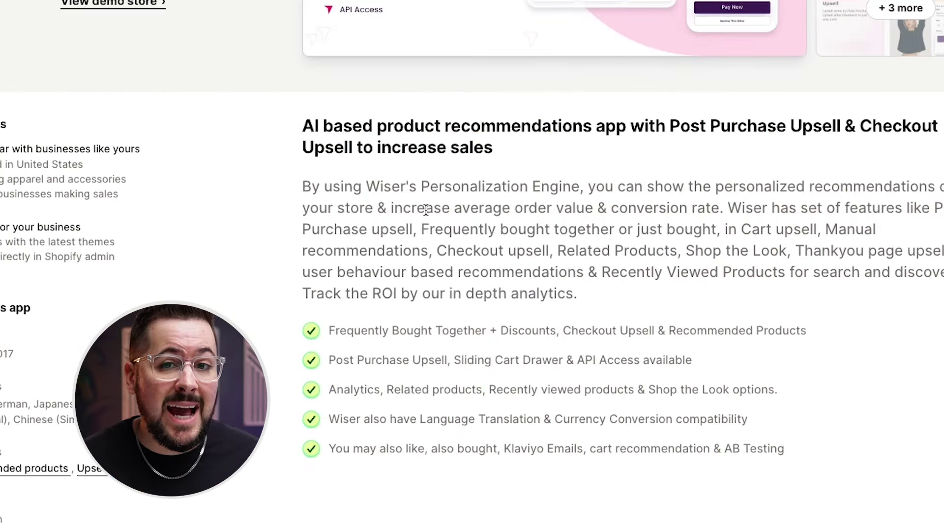